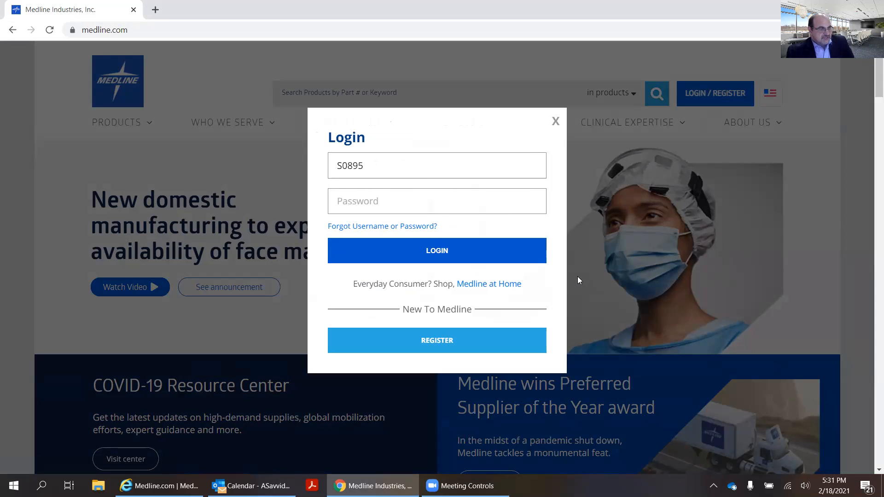
Dismiss the login prompt and open the TRUNK KITS SUPPLIES list from the account's shopping lists.
click(556, 122)
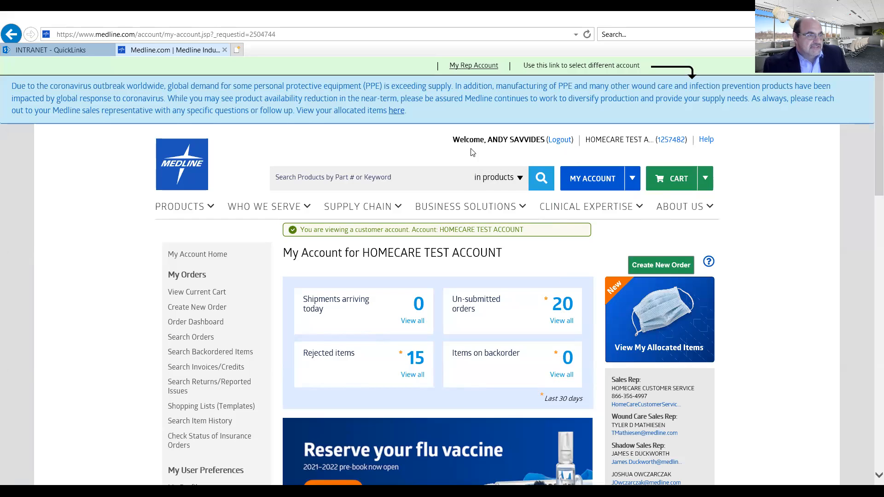
mouse_move(611, 142)
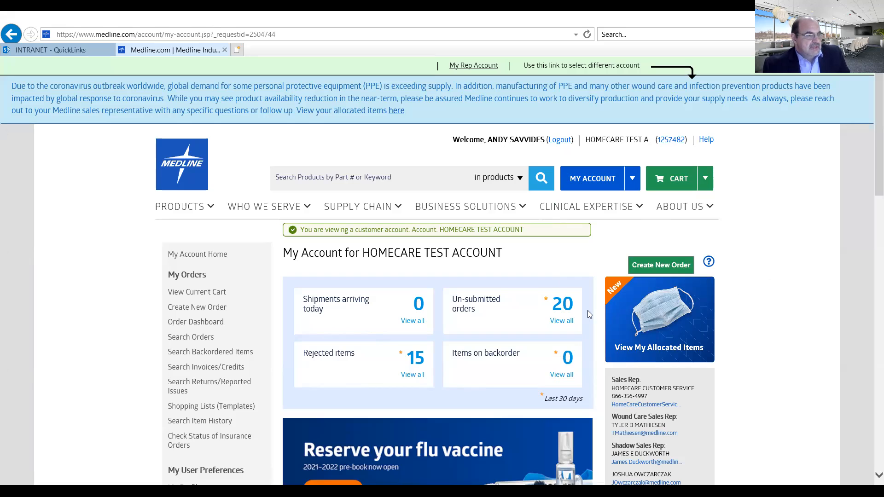
scroll(564, 312, down, 3)
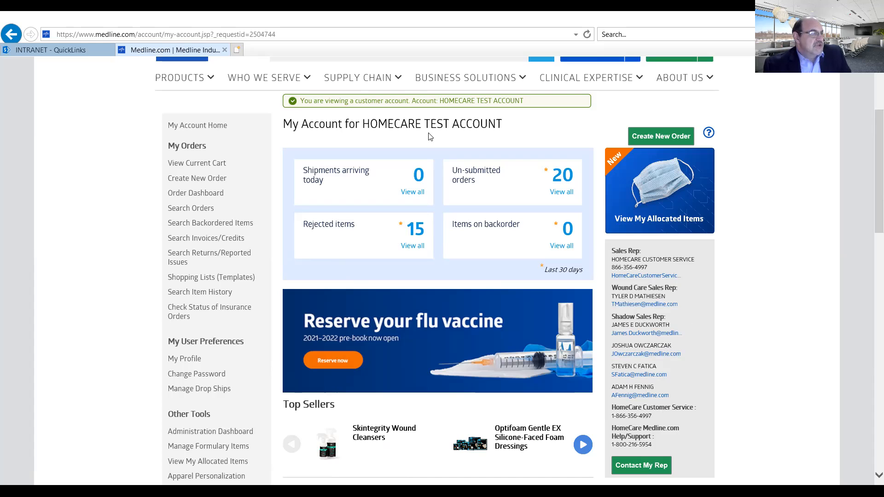
scroll(463, 277, up, 2)
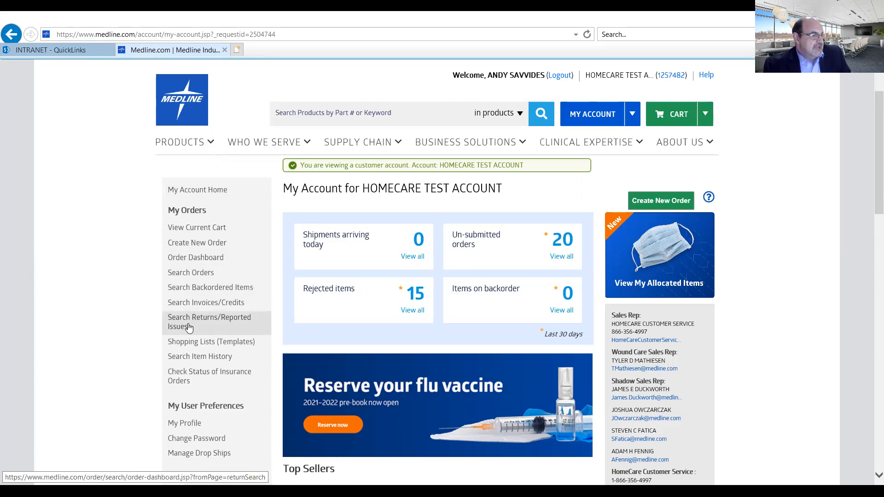
click(188, 348)
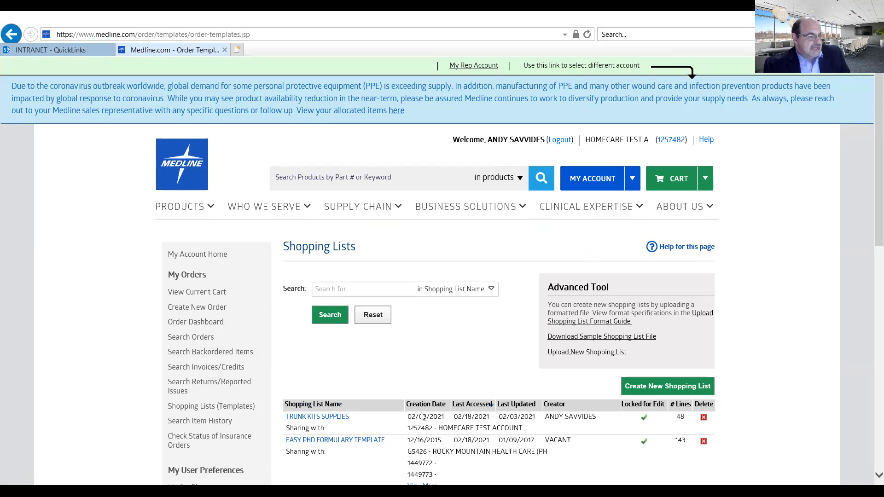
click(314, 418)
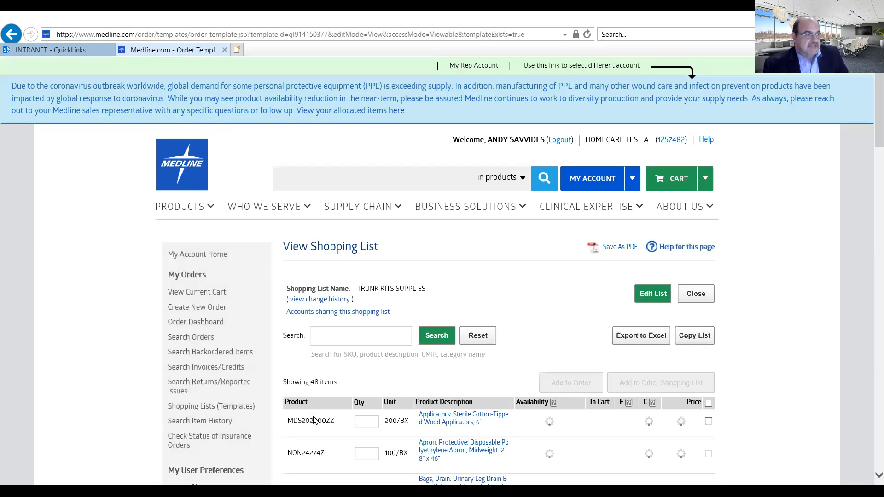
Enter a quantity of 2 for items MDS202000ZZ, DYND12584H, PRM254197H and CUR253590H in the shopping list.
scroll(409, 383, down, 3)
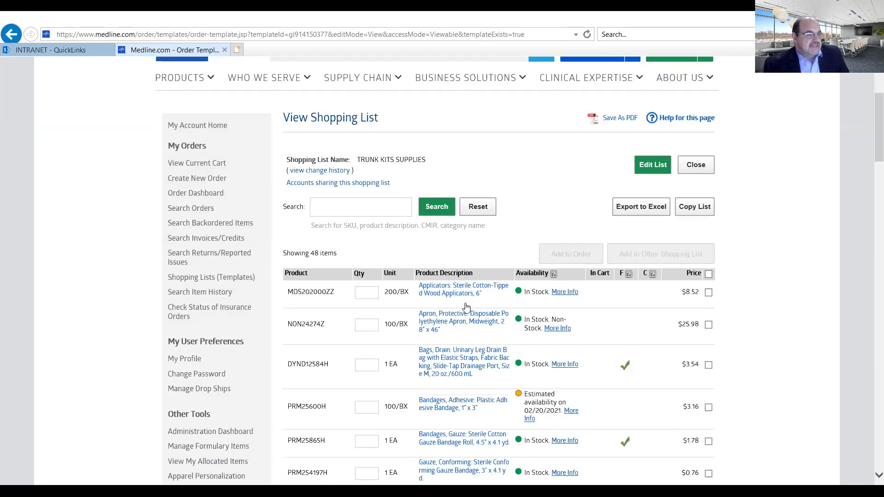
scroll(467, 307, down, 5)
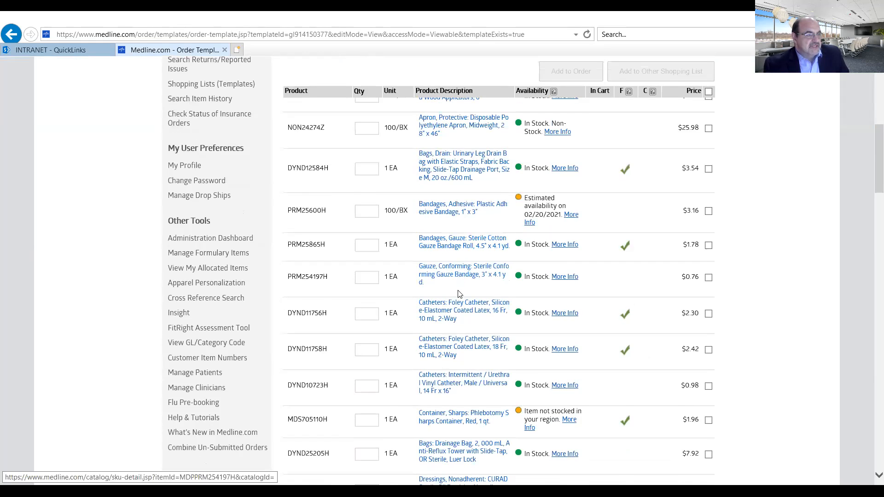
scroll(458, 294, up, 2)
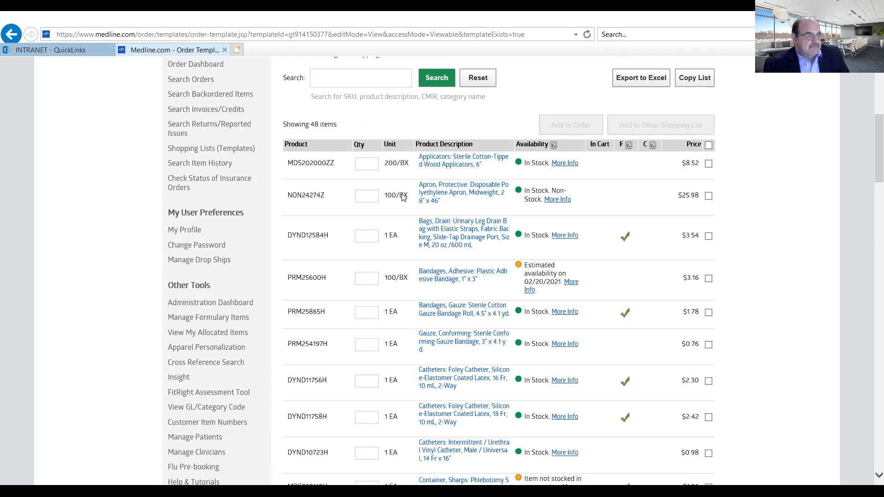
mouse_move(434, 164)
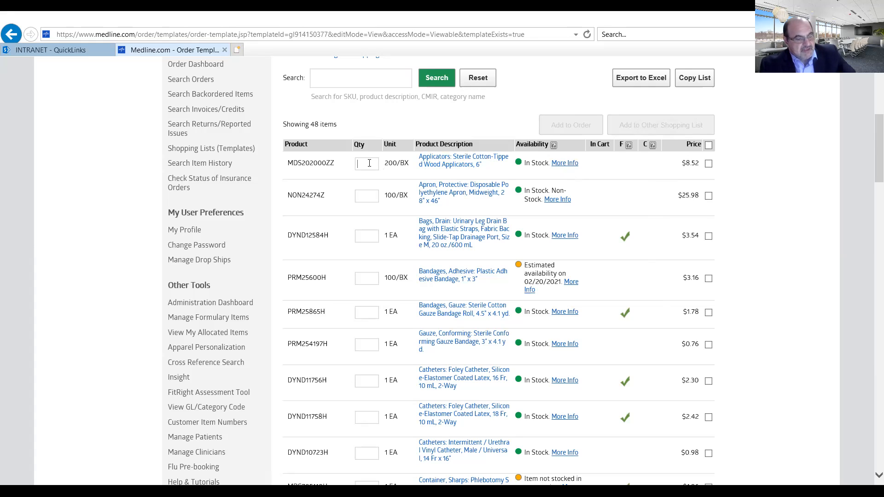
text(2)
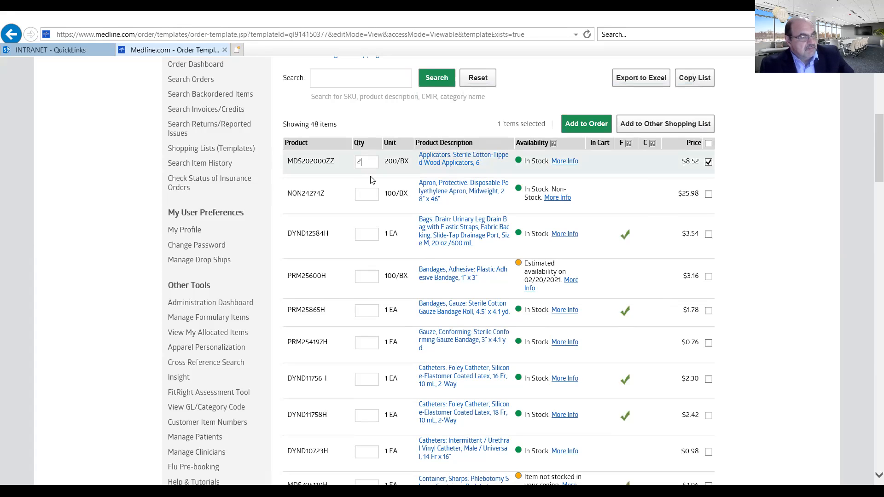
click(369, 233)
text(2)
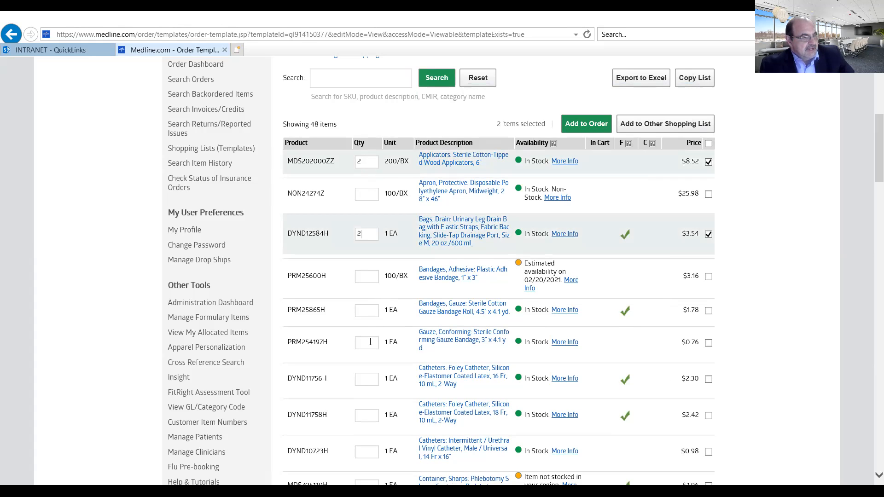
text(2)
scroll(371, 364, down, 4)
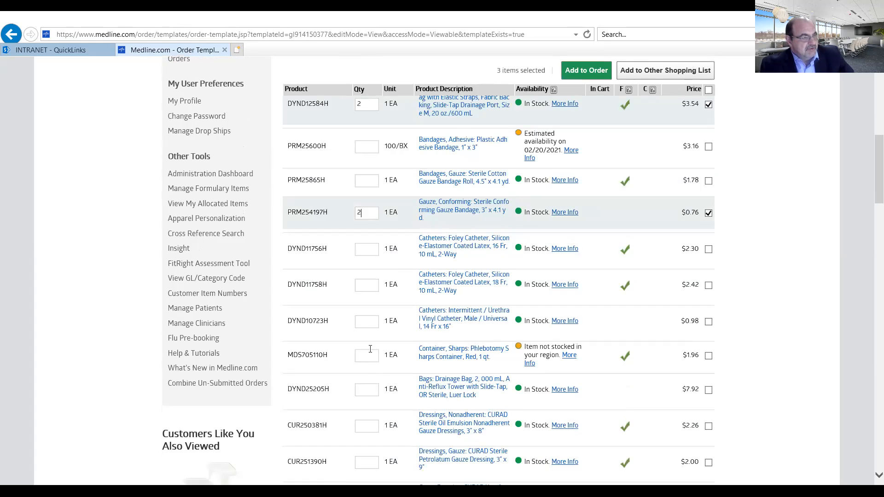
scroll(366, 361, down, 1)
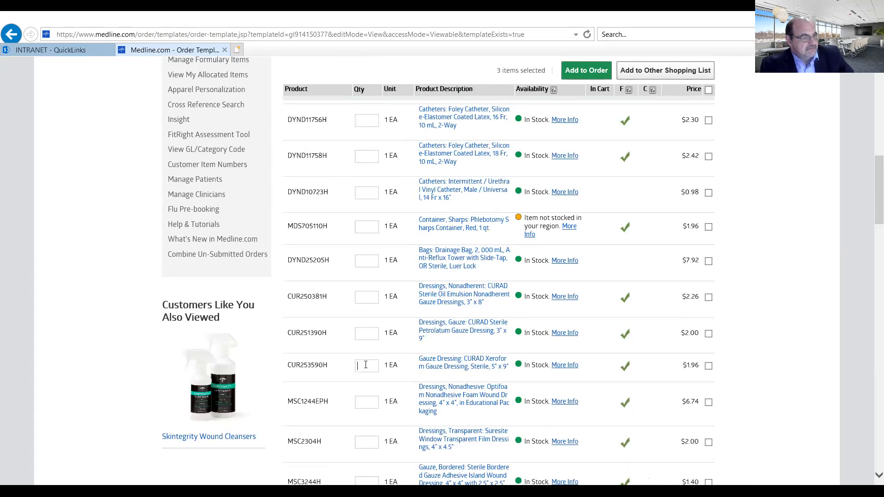
text(2)
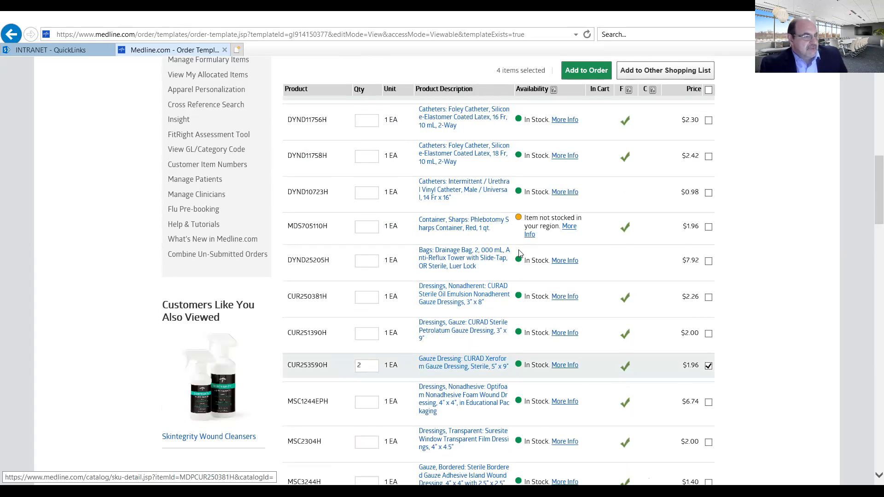
Add the selected shopping list items to the order and open the cart.
scroll(519, 253, up, 7)
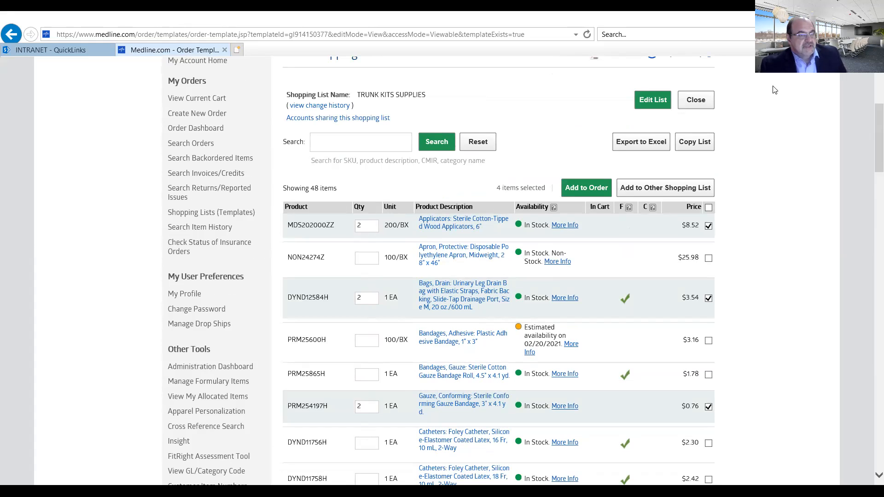
click(587, 188)
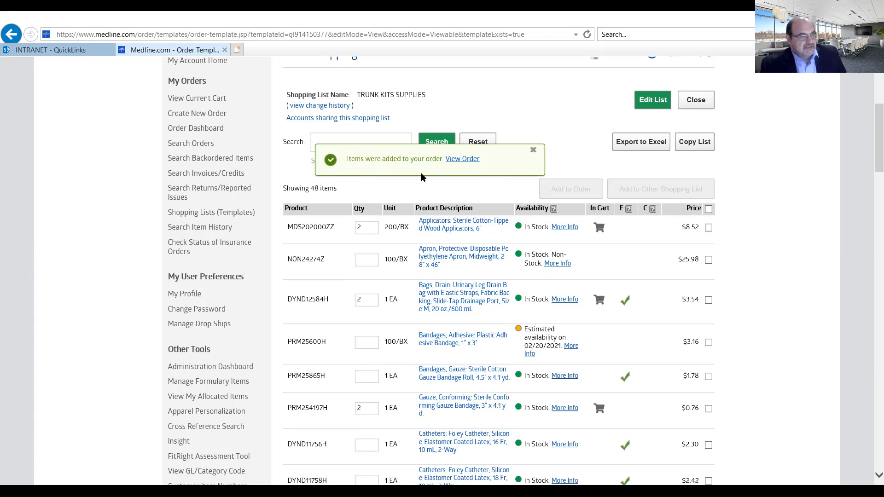
scroll(843, 225, up, 3)
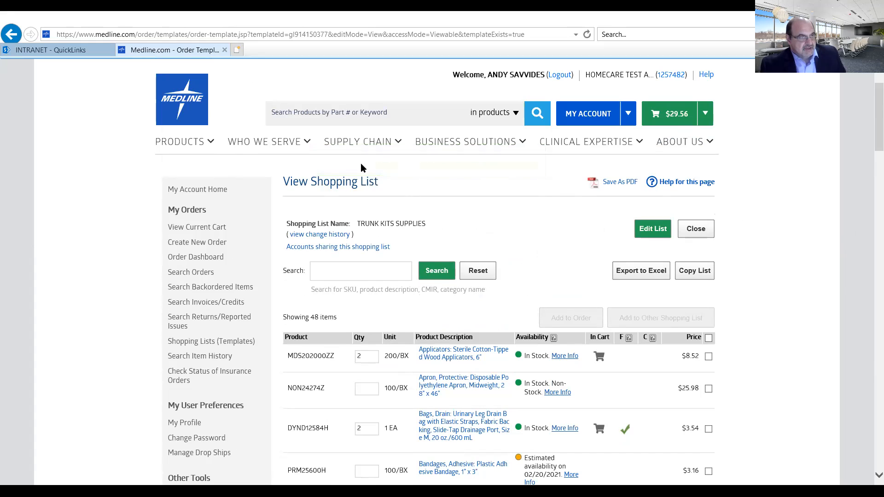
click(680, 118)
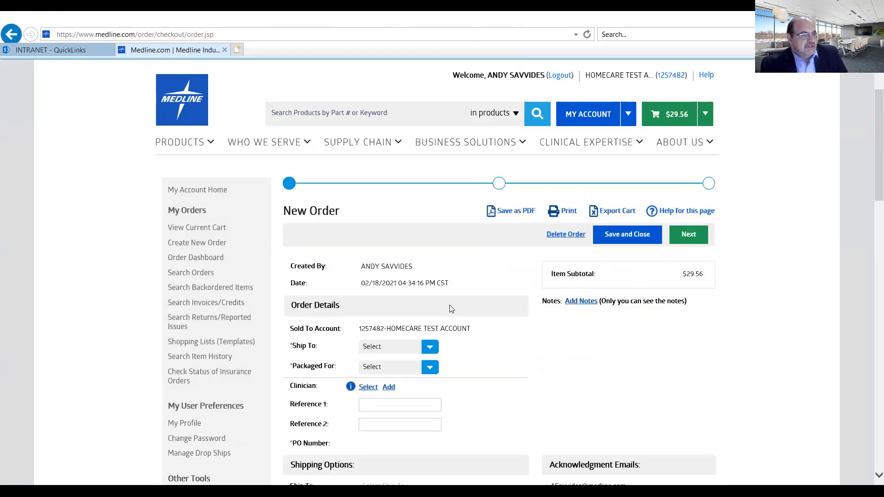
Set both Ship To and Packaged For to Clinician and the visit date to today.
scroll(450, 308, down, 1)
scroll(448, 278, down, 1)
scroll(447, 276, up, 1)
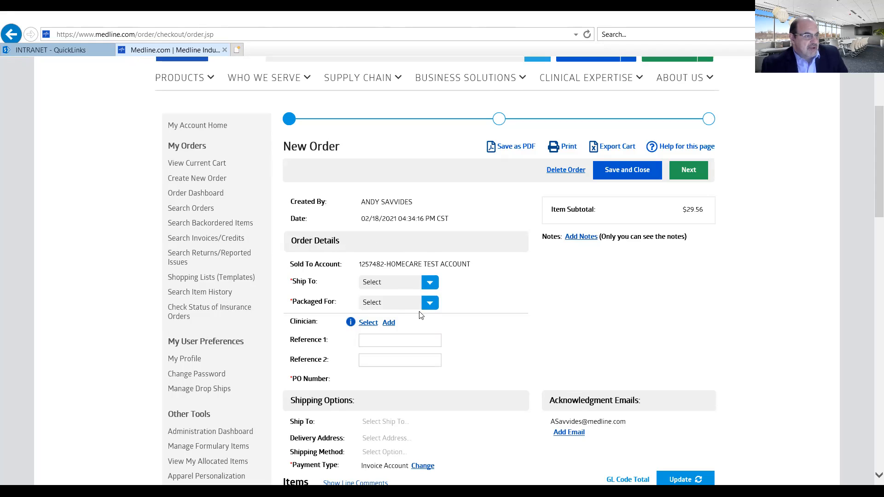
click(431, 283)
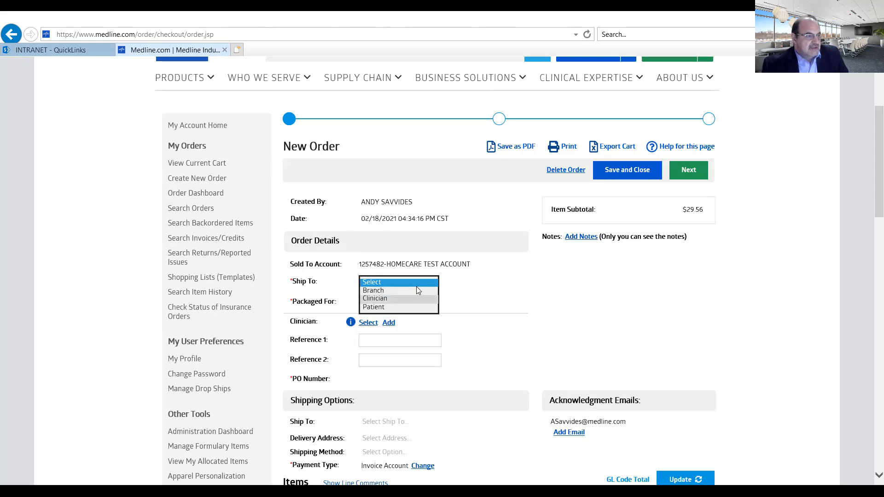
click(417, 298)
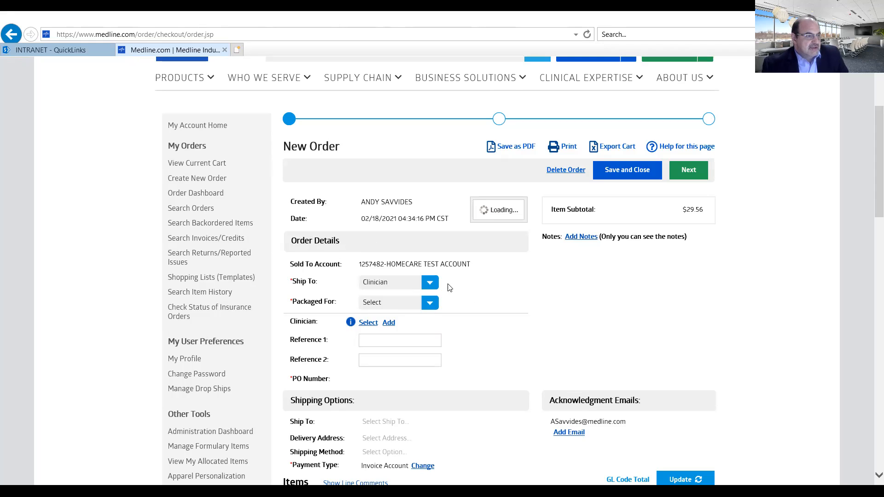
click(426, 302)
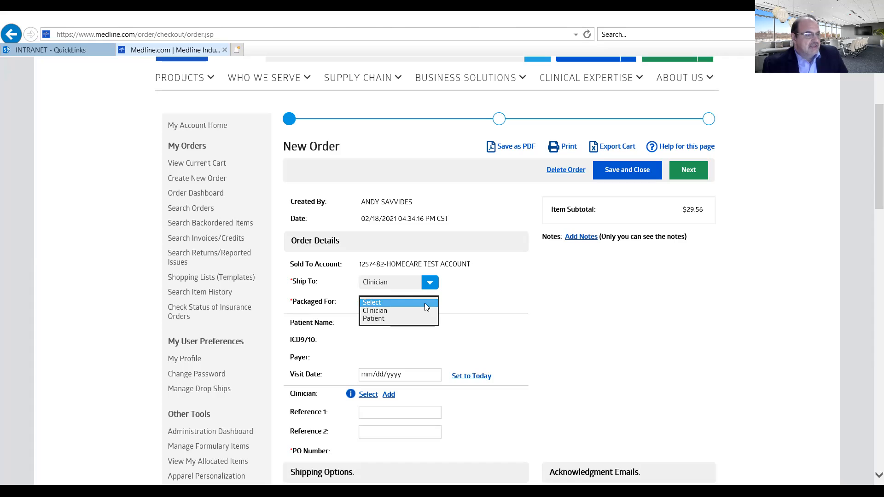
click(378, 309)
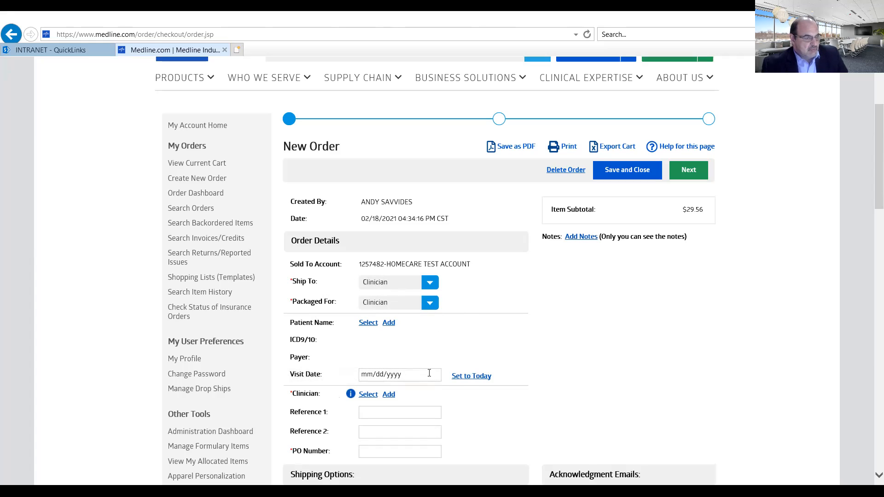
click(457, 376)
Search for the clinician by first name and assign the matching clinician to the order.
scroll(506, 362, down, 3)
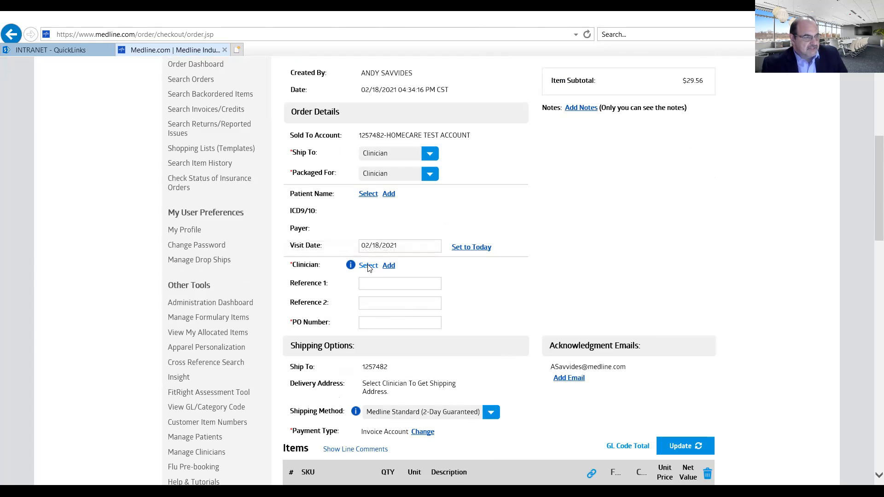
click(368, 266)
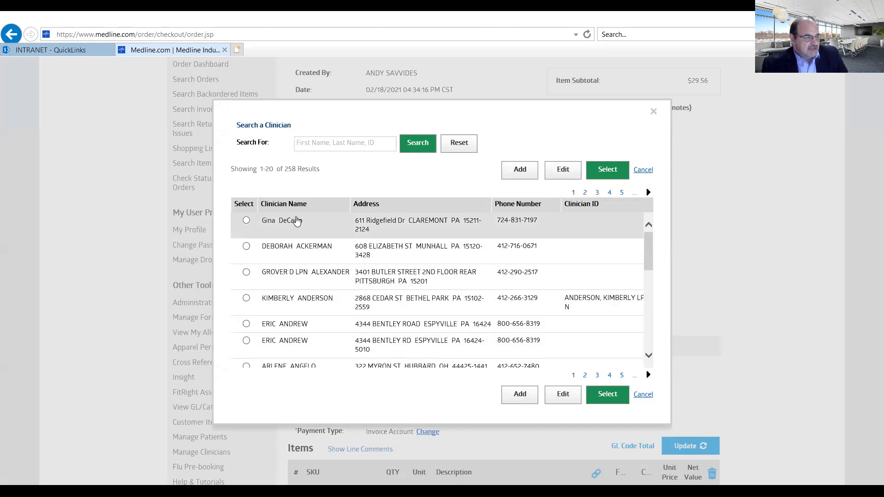
click(341, 141)
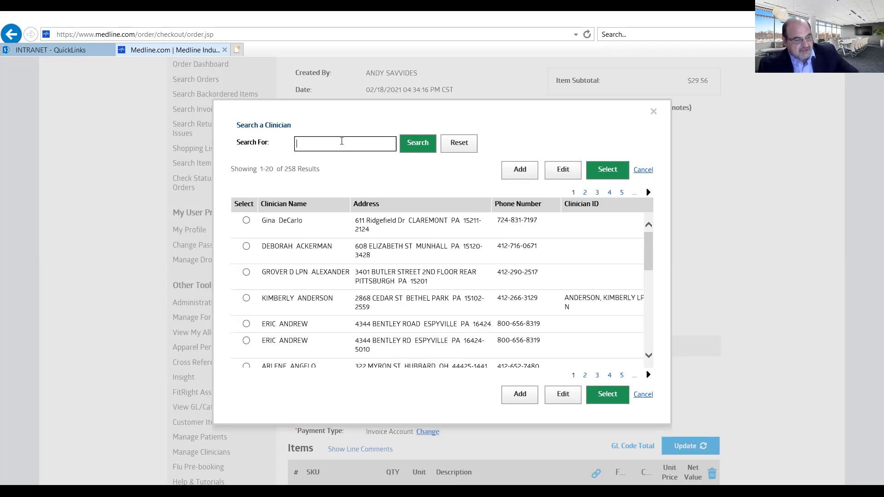
text(andy)
click(421, 148)
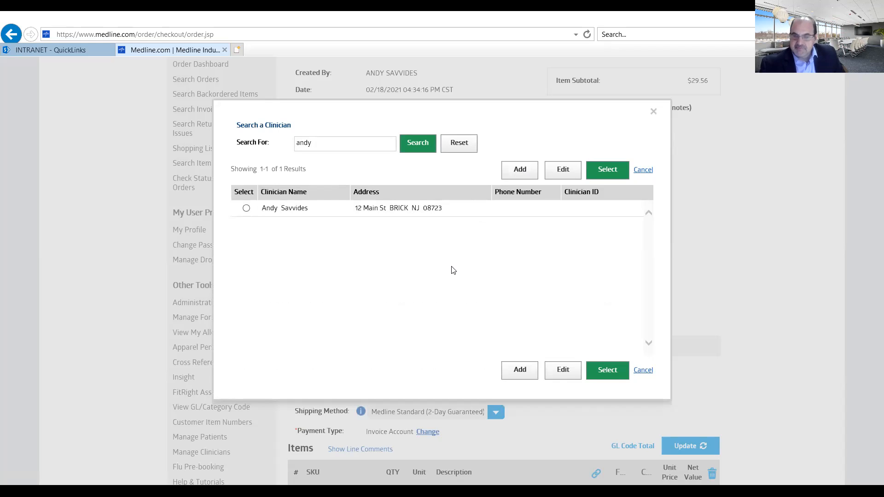
click(246, 209)
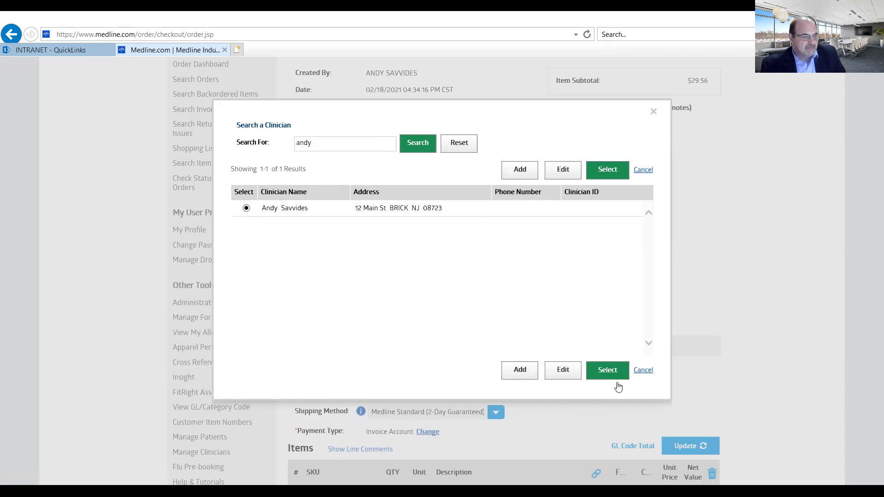
click(601, 372)
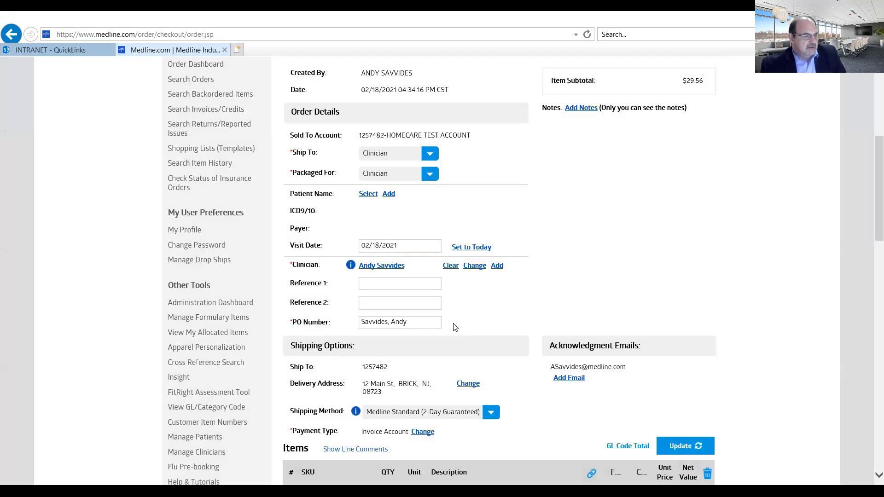
Examine the order's acknowledgment e-mail recipients and close their dialog.
scroll(418, 301, down, 1)
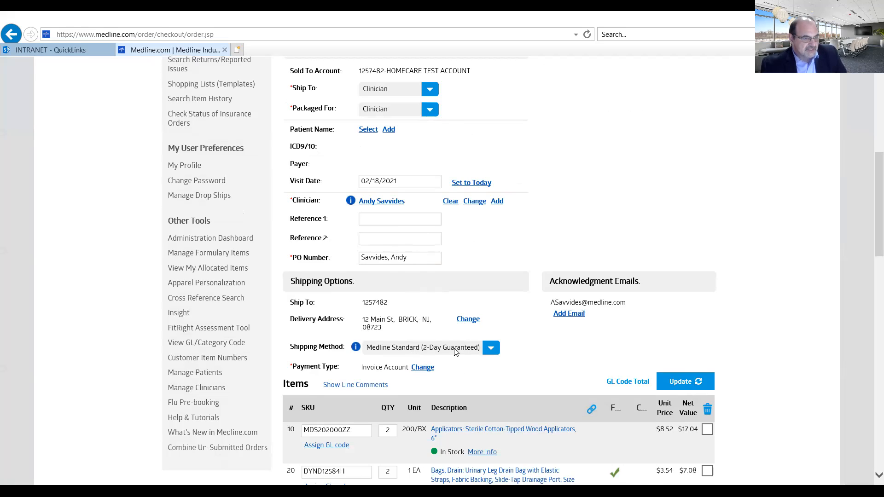
click(567, 315)
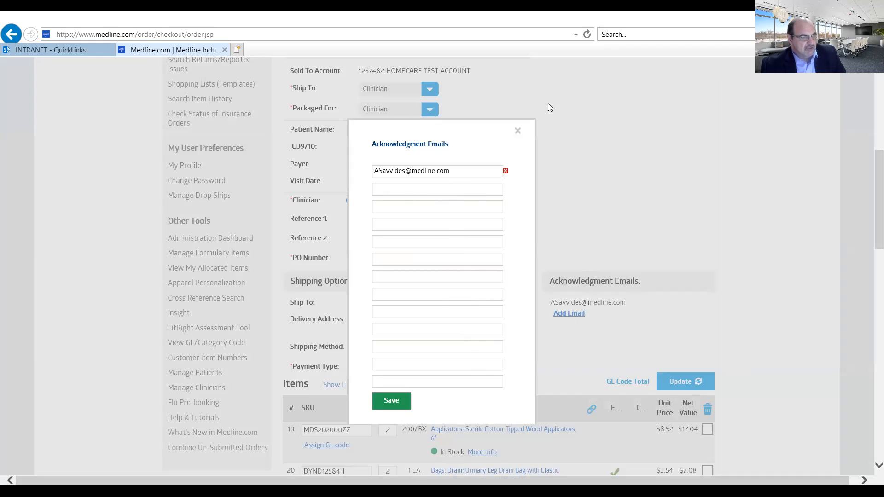
click(518, 131)
Mark the CUR253590H gauze dressing line for deletion and update the order.
scroll(536, 369, down, 4)
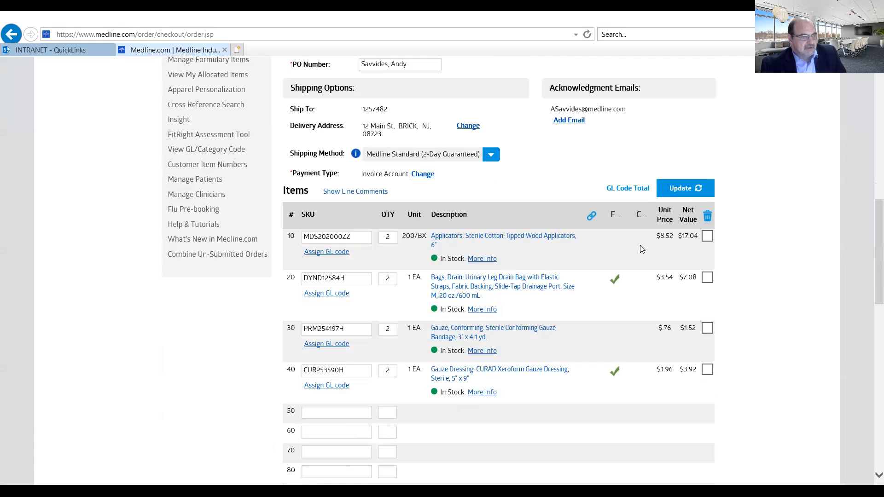
click(342, 413)
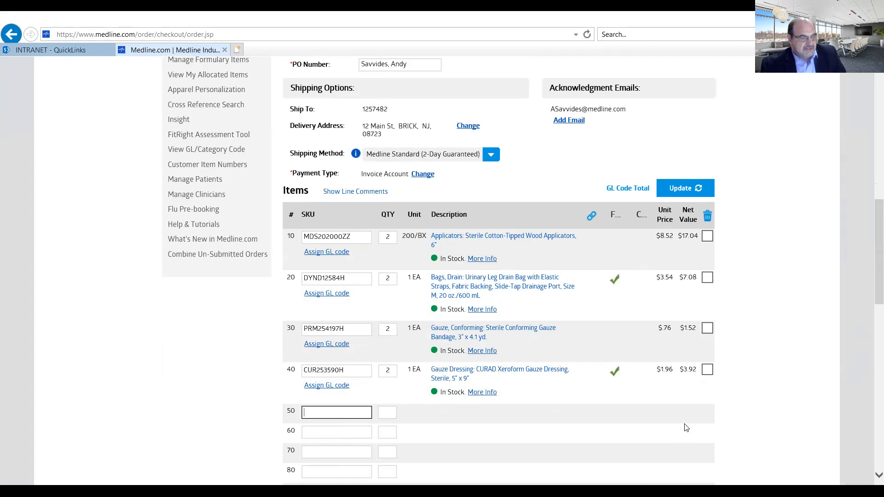
click(708, 370)
click(697, 193)
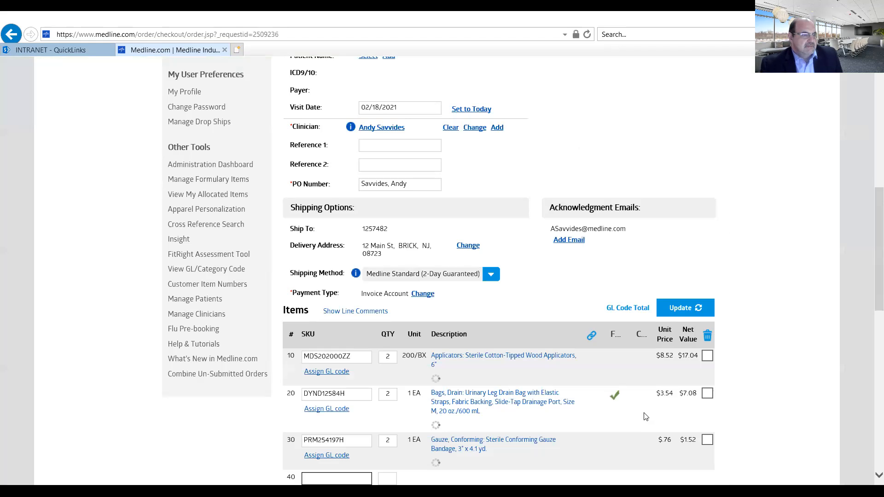
Advance the new order to the review stage.
scroll(620, 410, up, 1)
scroll(602, 356, up, 4)
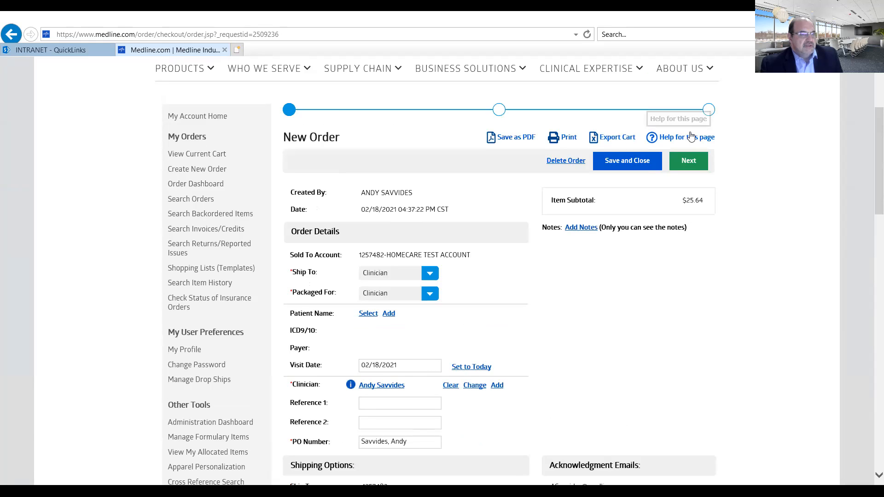
click(692, 162)
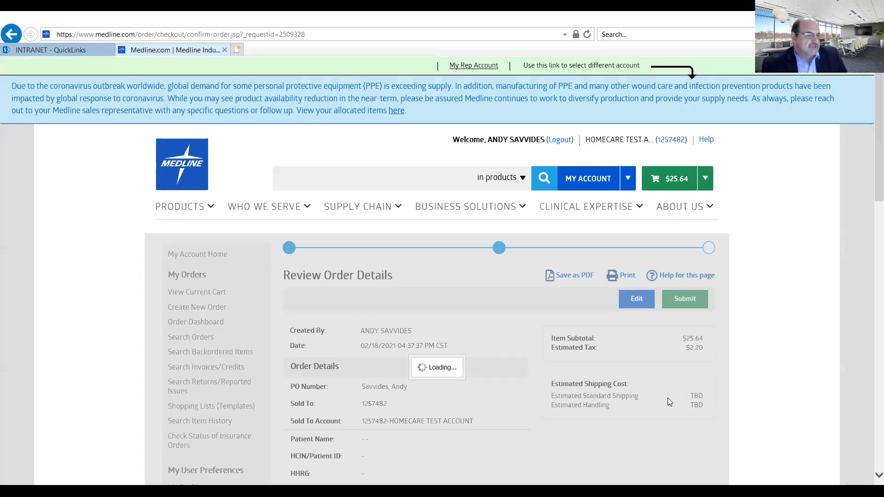
Look over the order details on the review page and return the order to editing.
scroll(669, 401, down, 3)
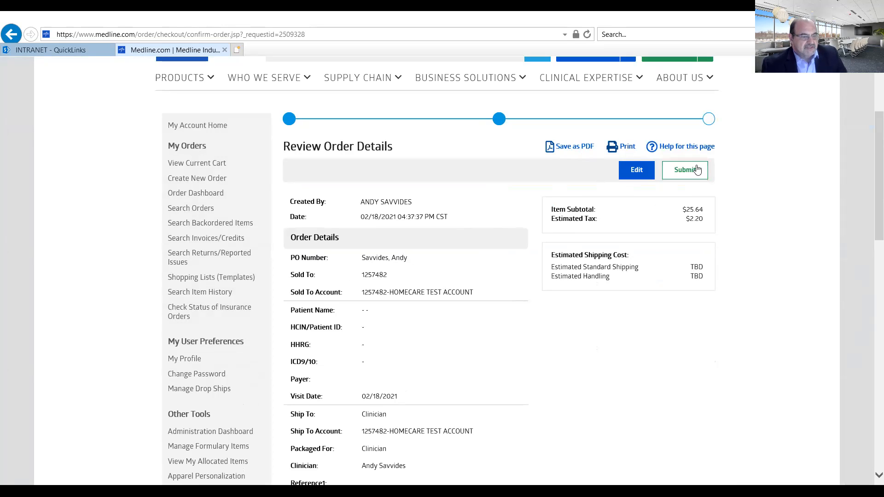
scroll(517, 470, up, 2)
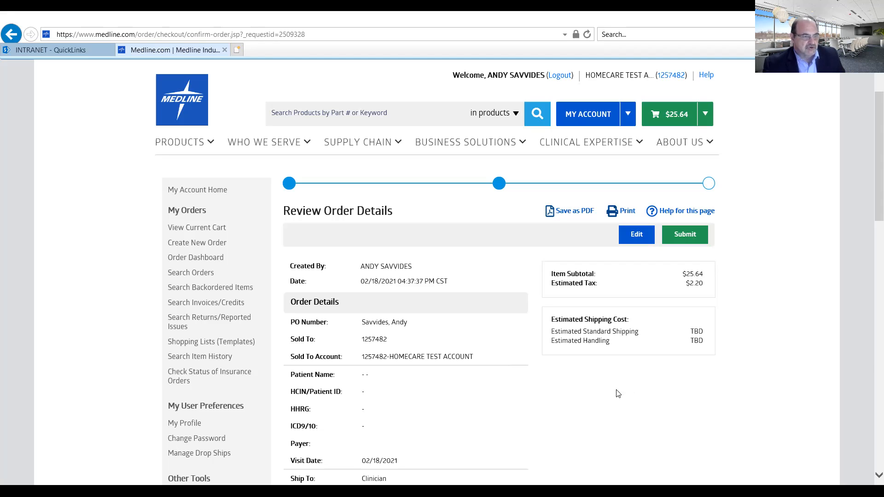
click(625, 239)
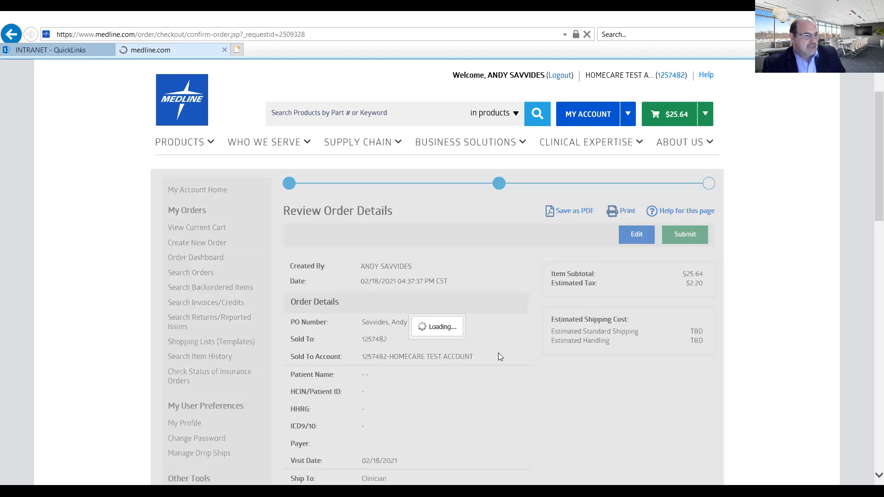